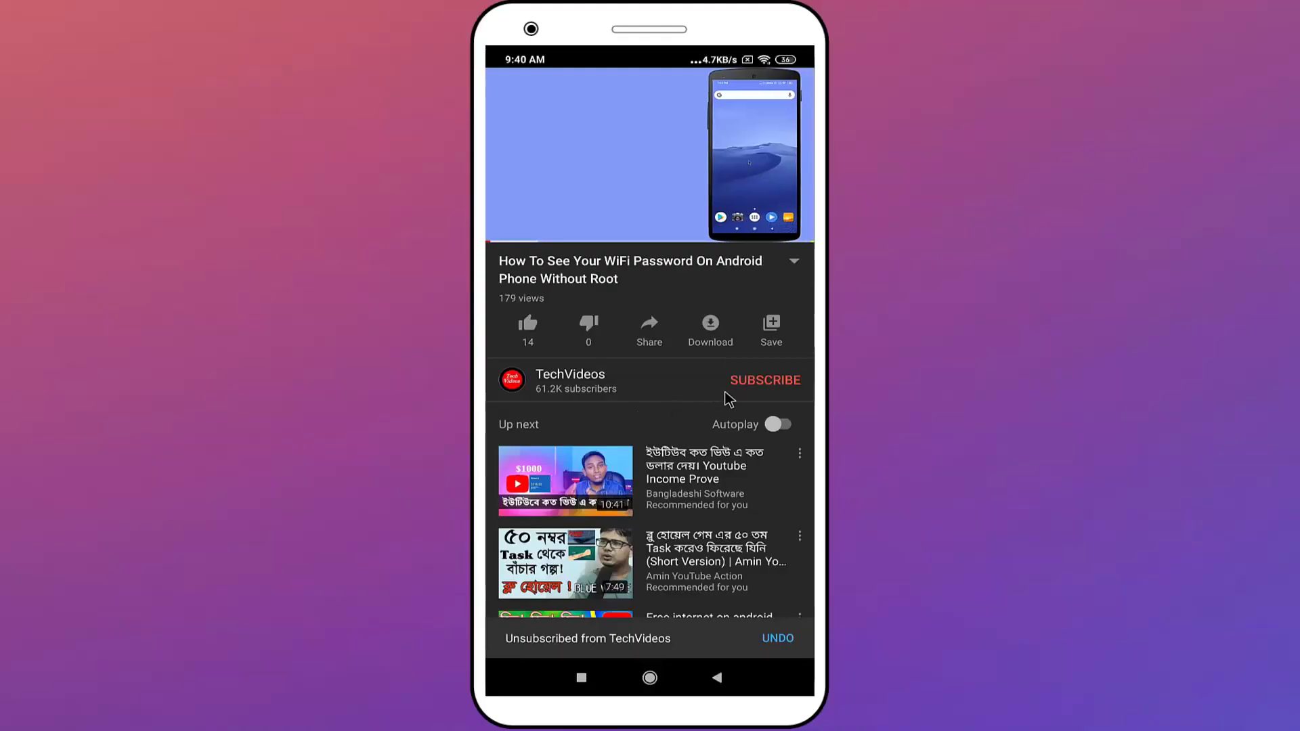
# Subscribe to the TechVideos channel and set its notifications to All.
pyautogui.click(751, 379)
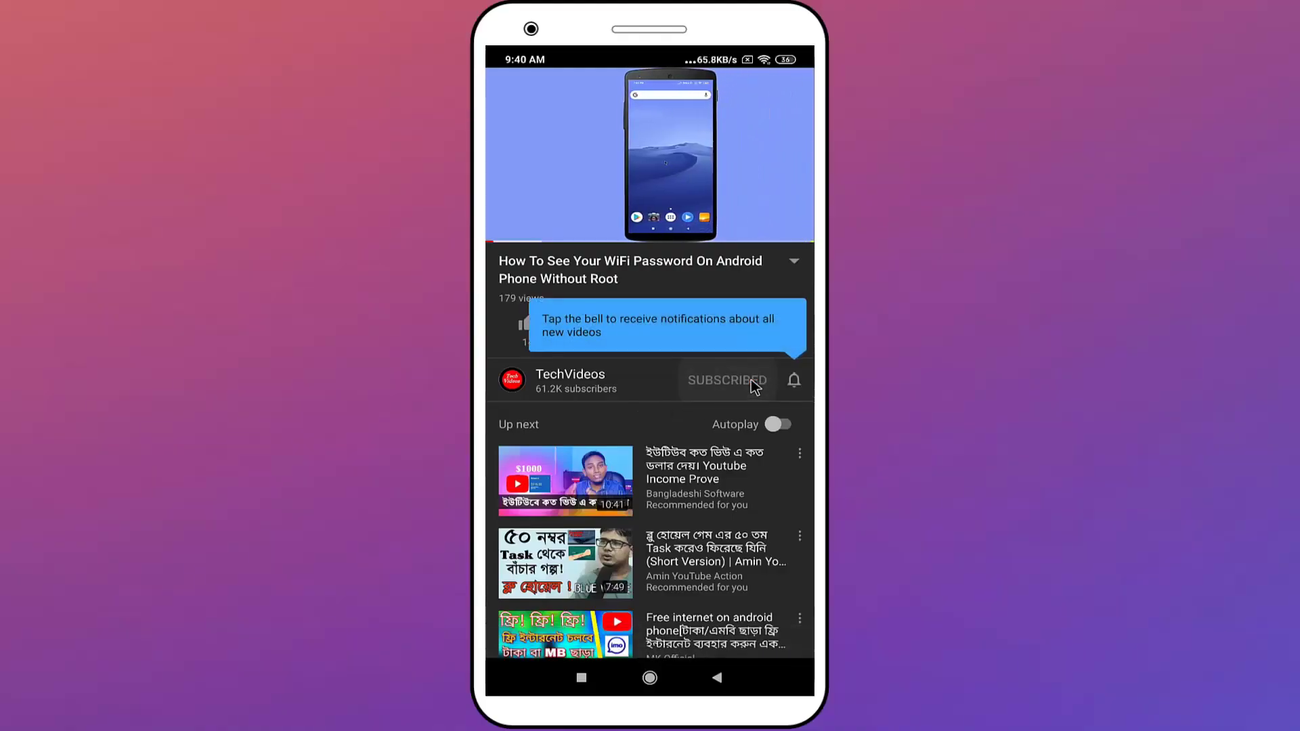
pyautogui.click(794, 382)
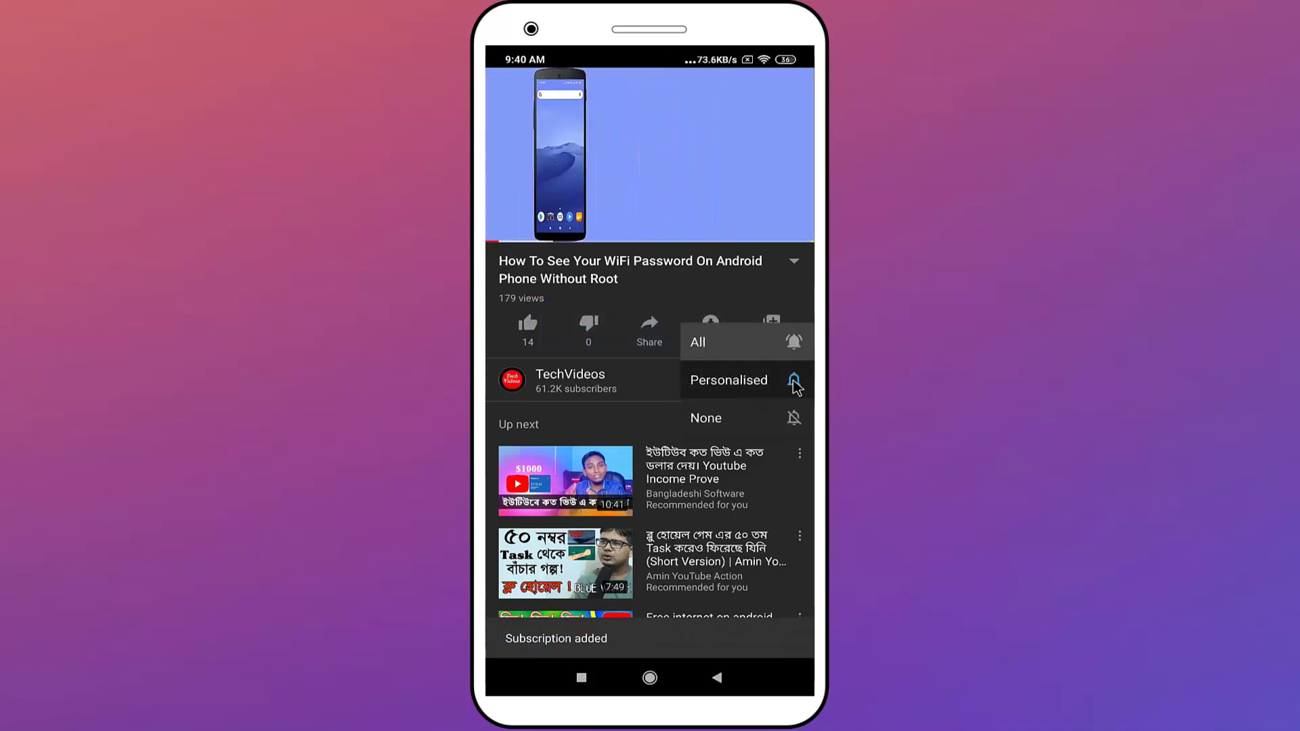
pyautogui.click(738, 348)
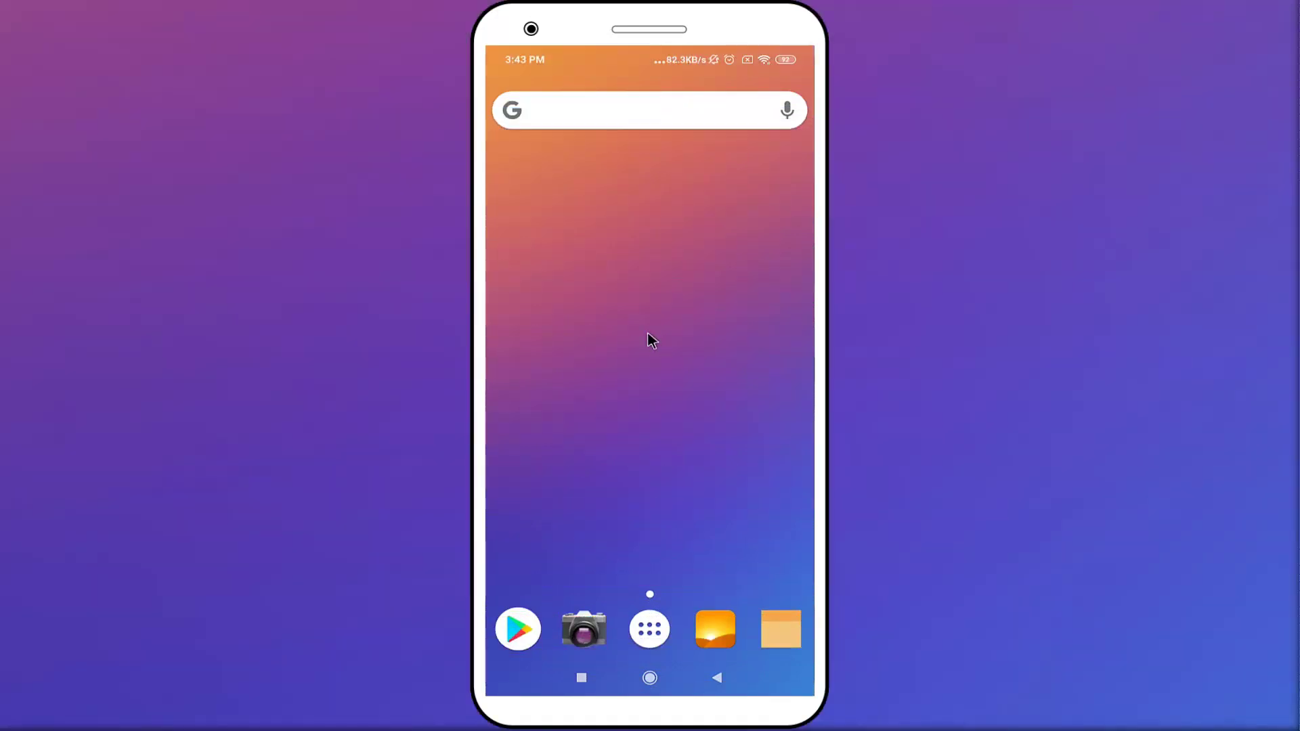
# Switch to the Play Store, search for "whatsapp" and bring up the WhatsApp Messenger page.
pyautogui.click(650, 631)
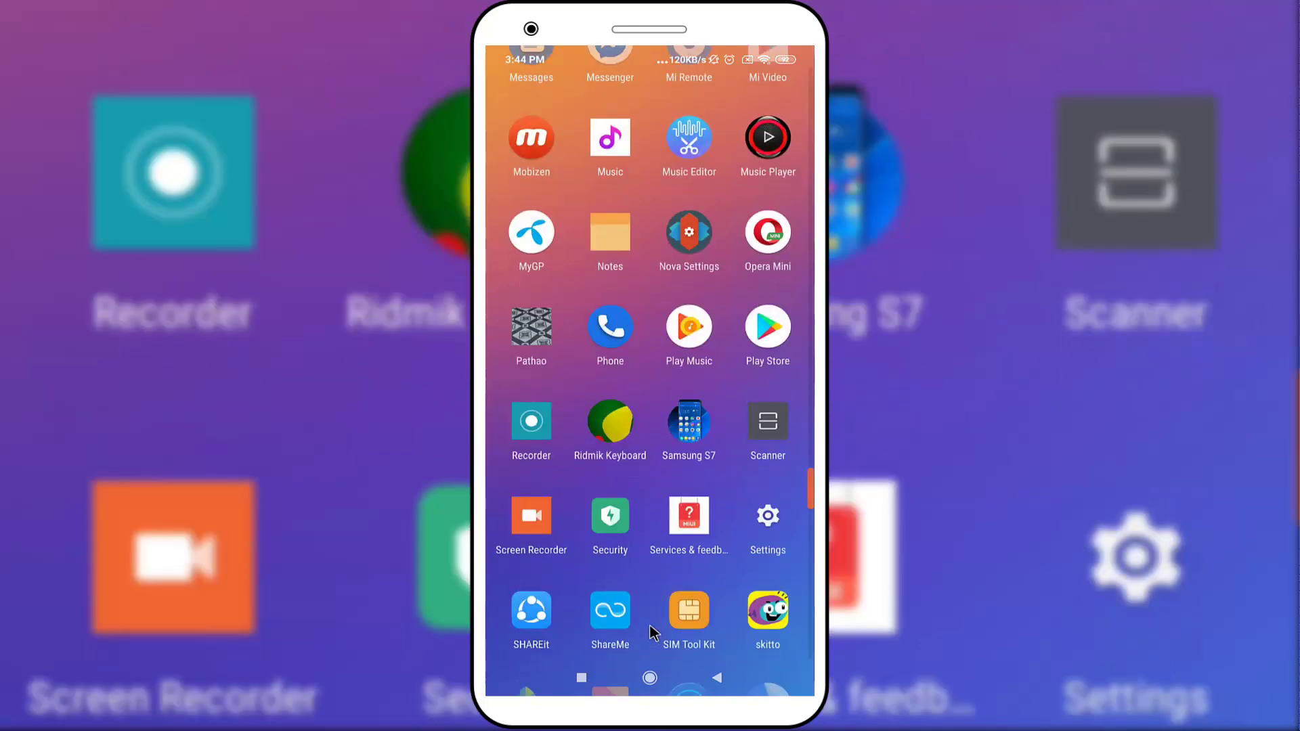
pyautogui.click(762, 323)
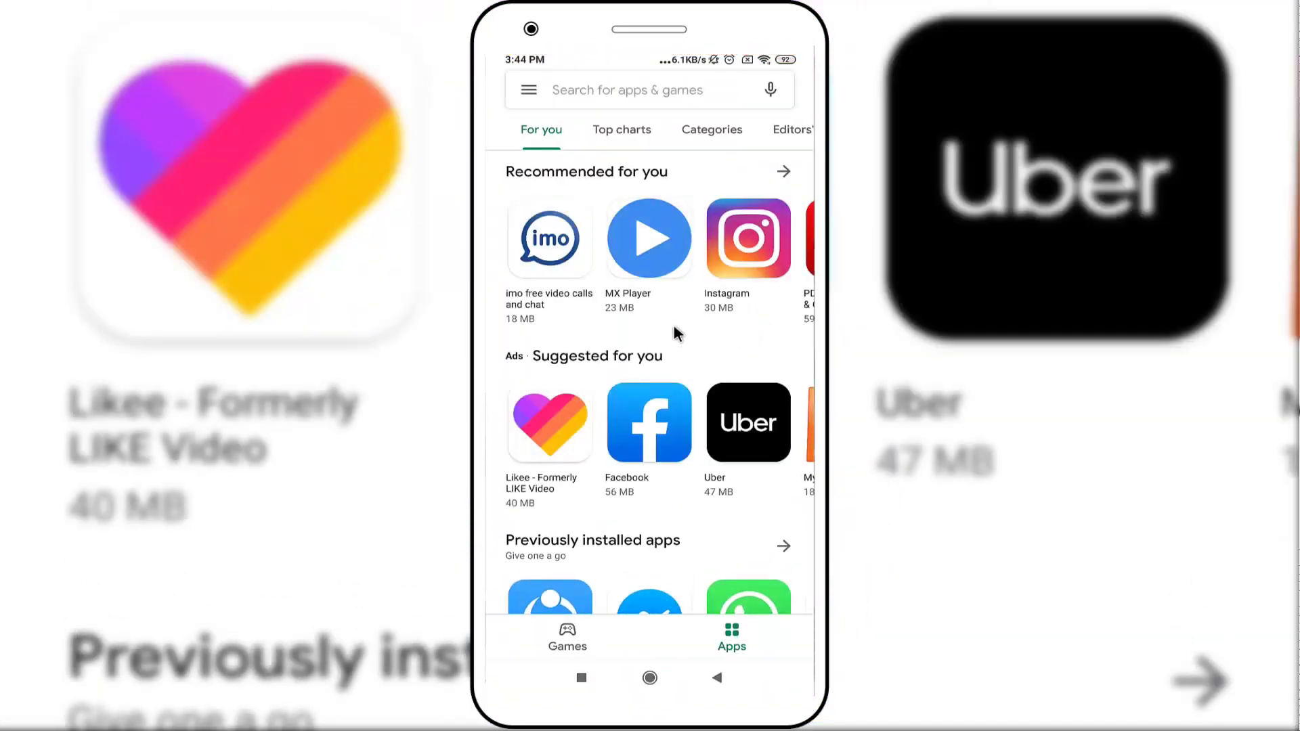
pyautogui.click(636, 92)
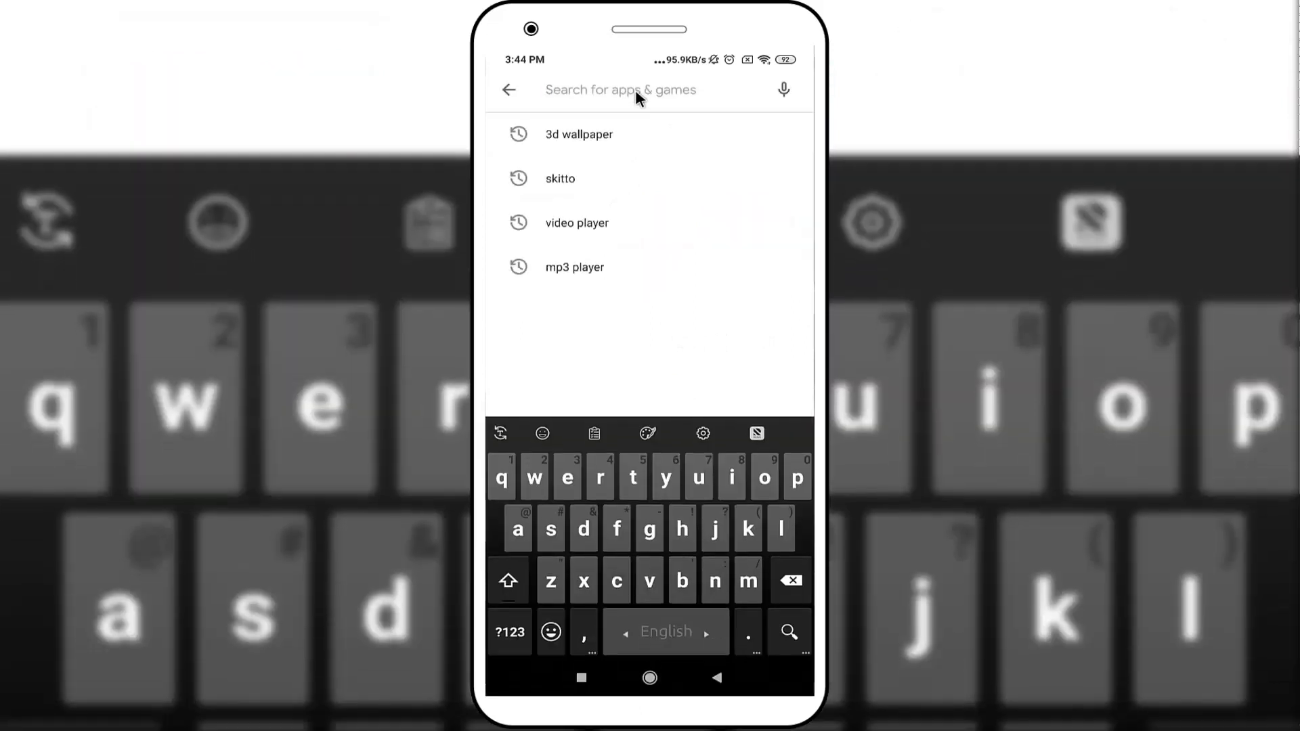
pyautogui.click(535, 472)
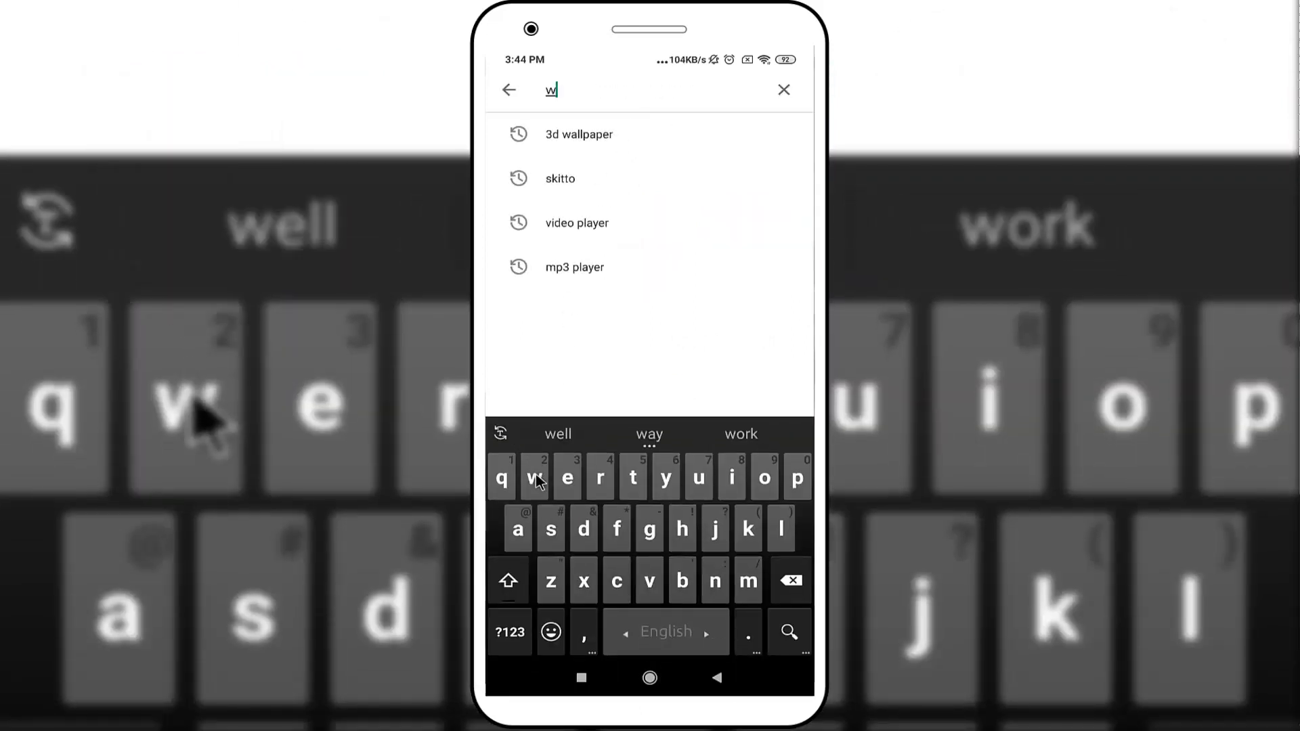
pyautogui.click(684, 530)
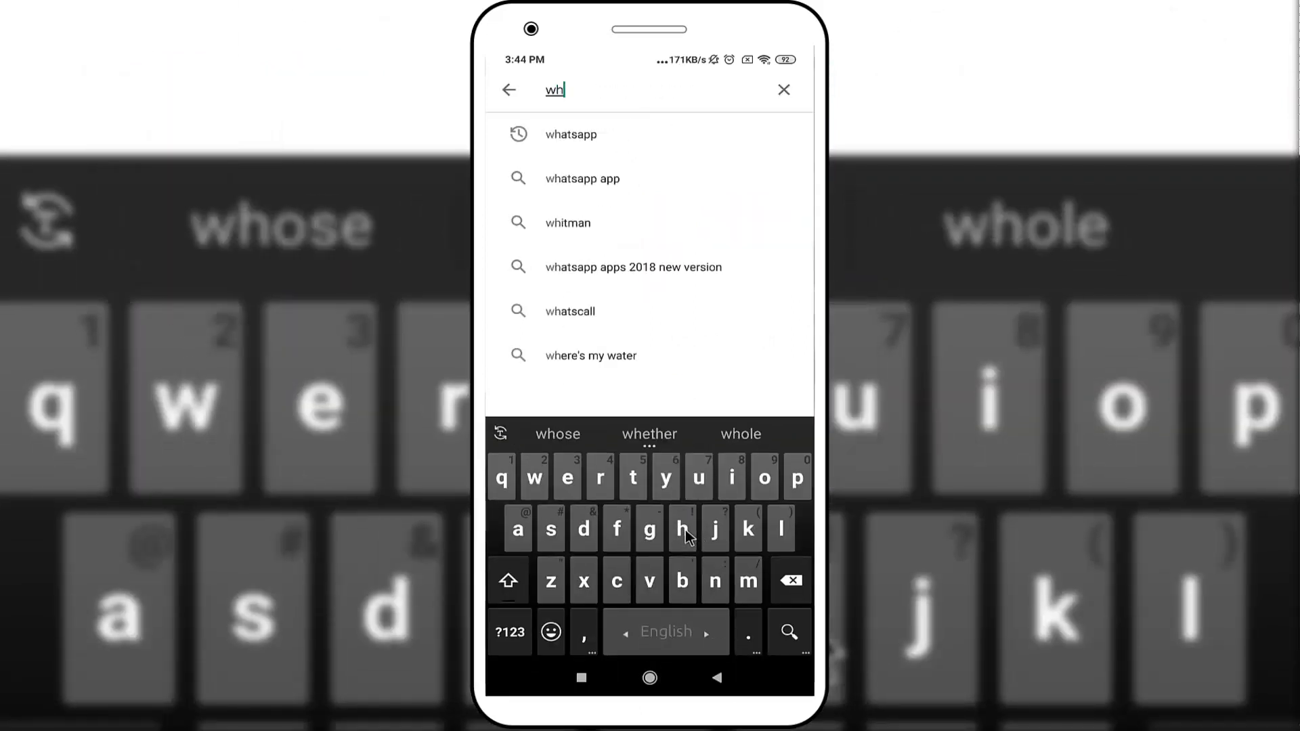
pyautogui.click(517, 531)
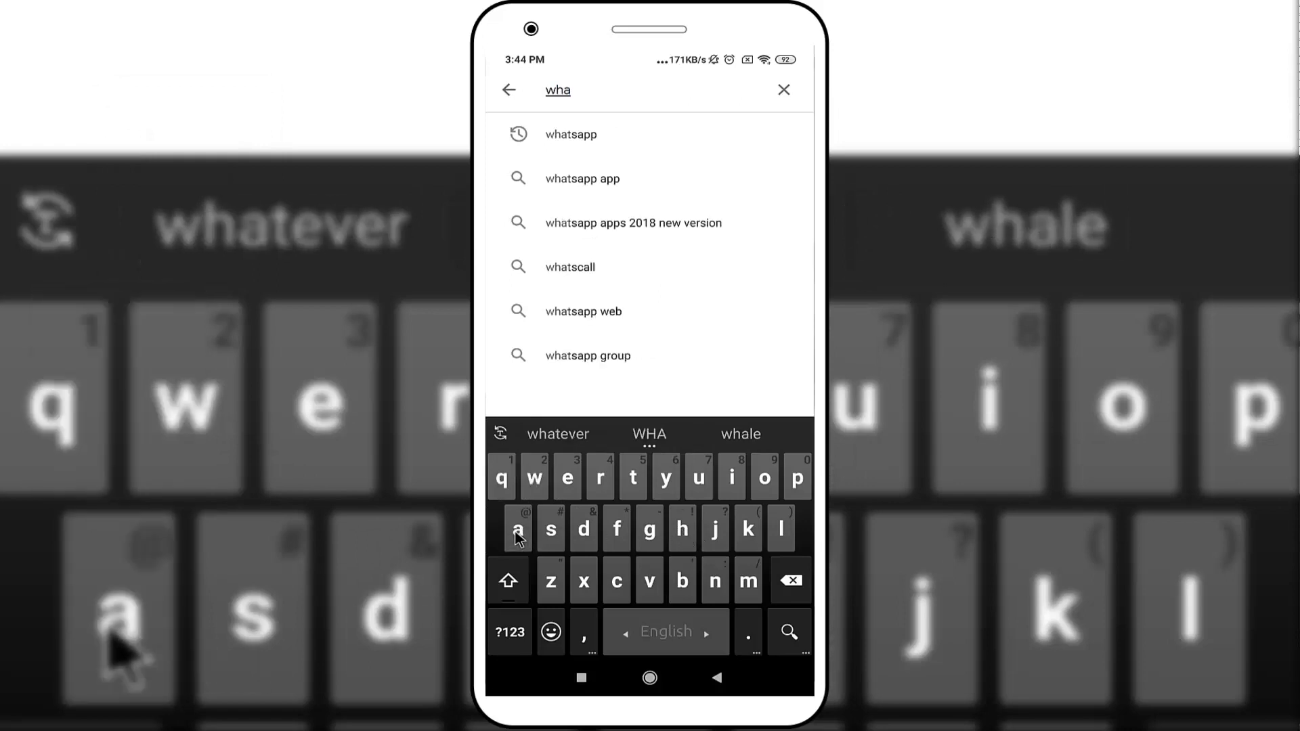
pyautogui.click(640, 482)
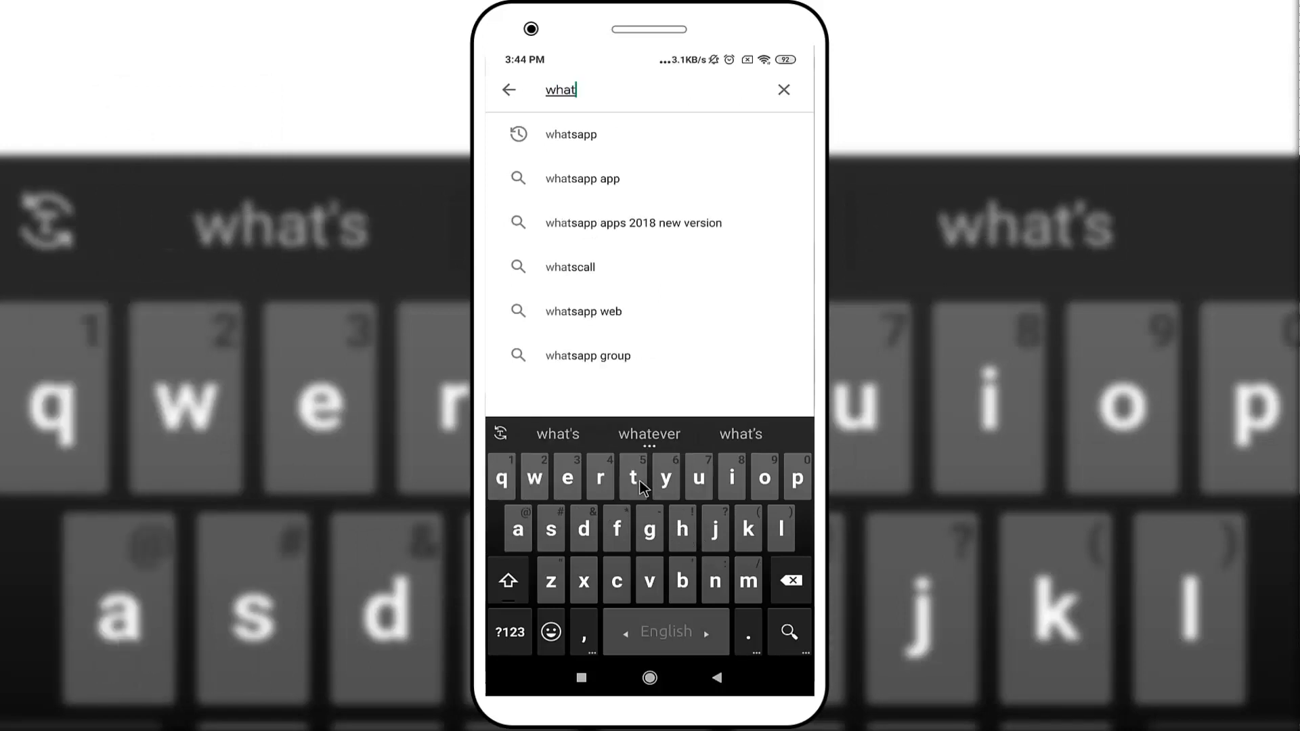
pyautogui.click(554, 531)
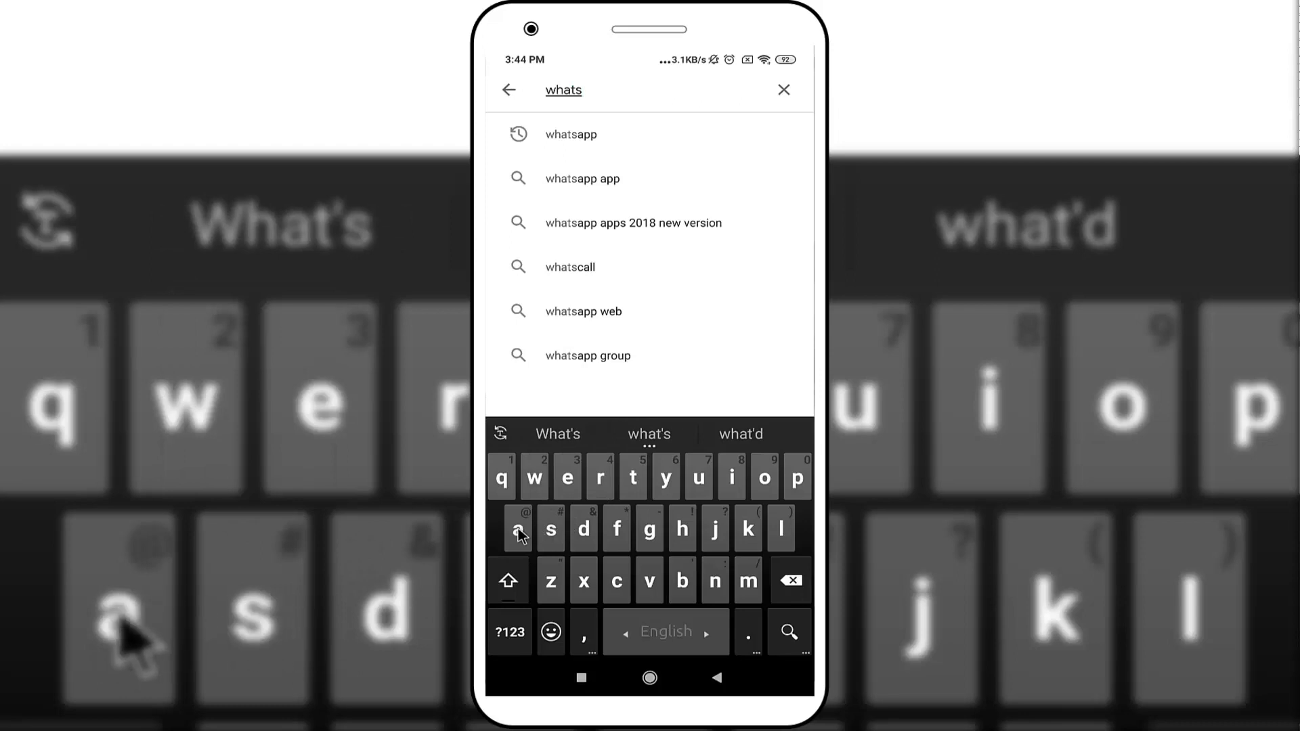
pyautogui.click(517, 531)
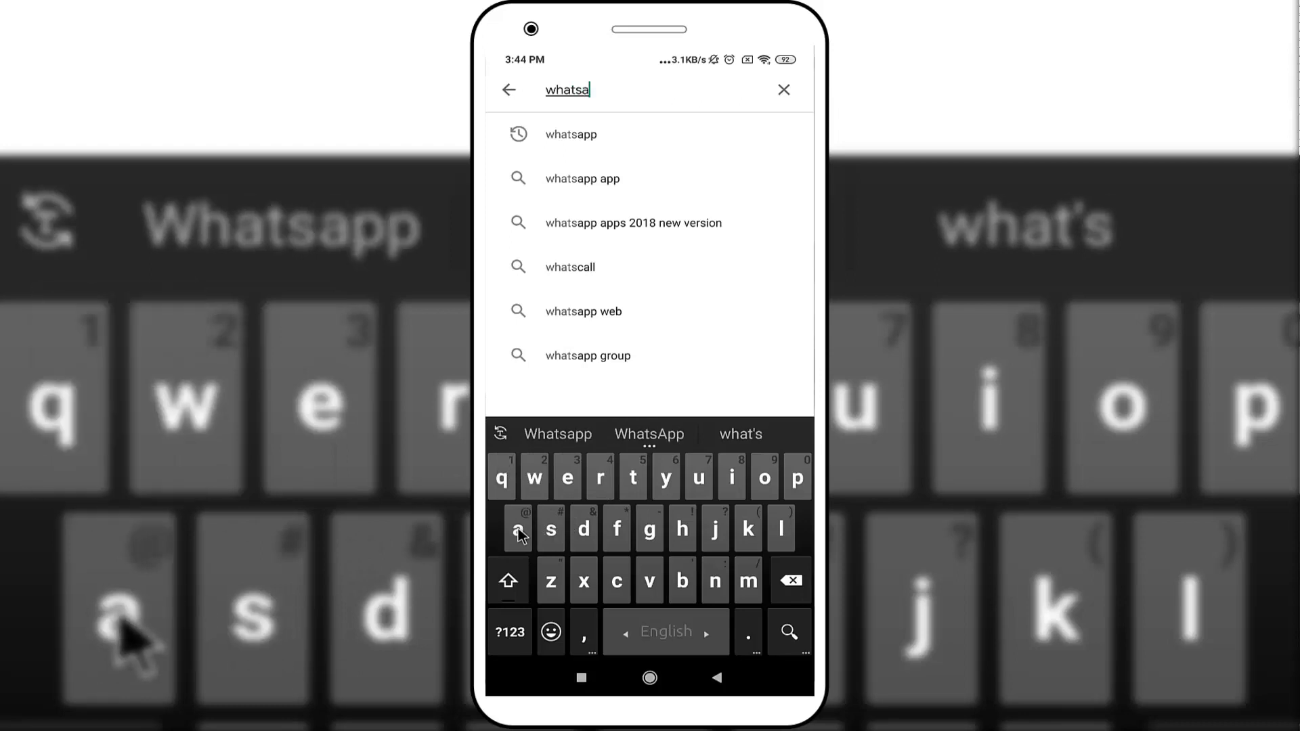
pyautogui.click(798, 481)
pyautogui.click(798, 480)
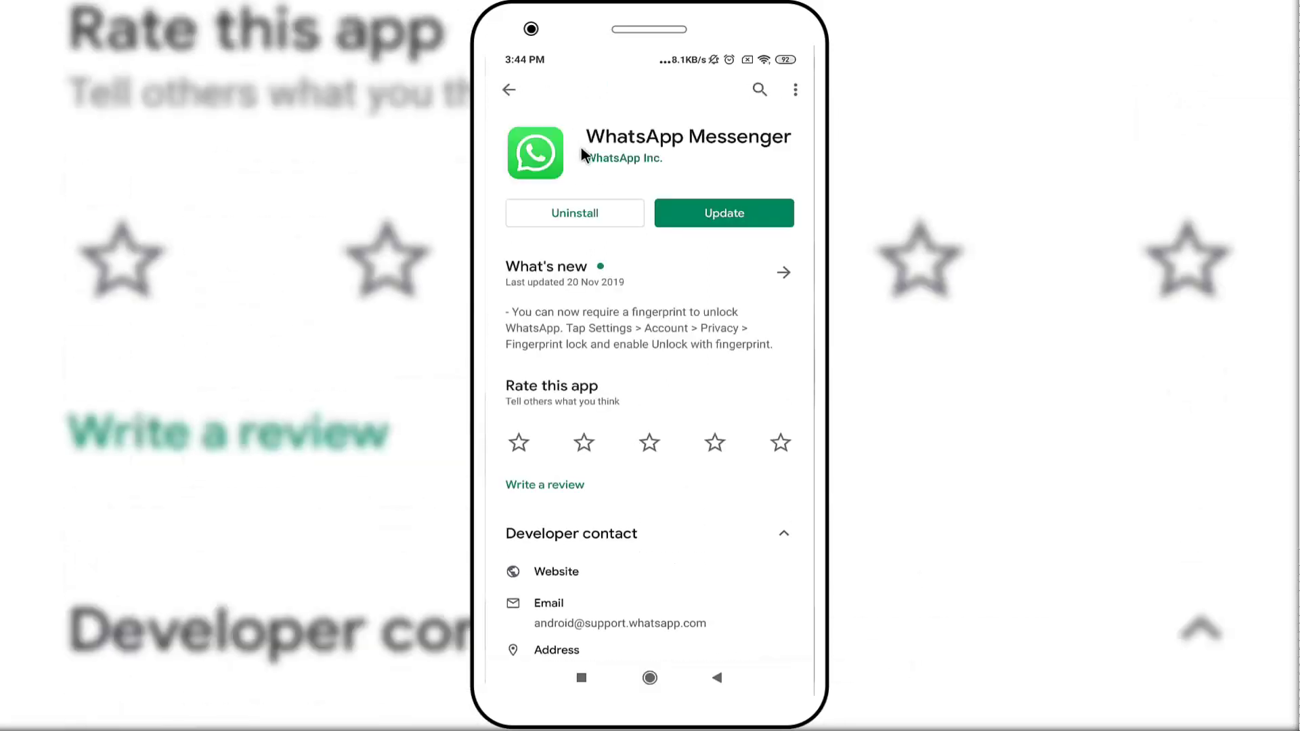
# Update WhatsApp Messenger from its store page and launch it.
pyautogui.click(724, 215)
pyautogui.click(716, 218)
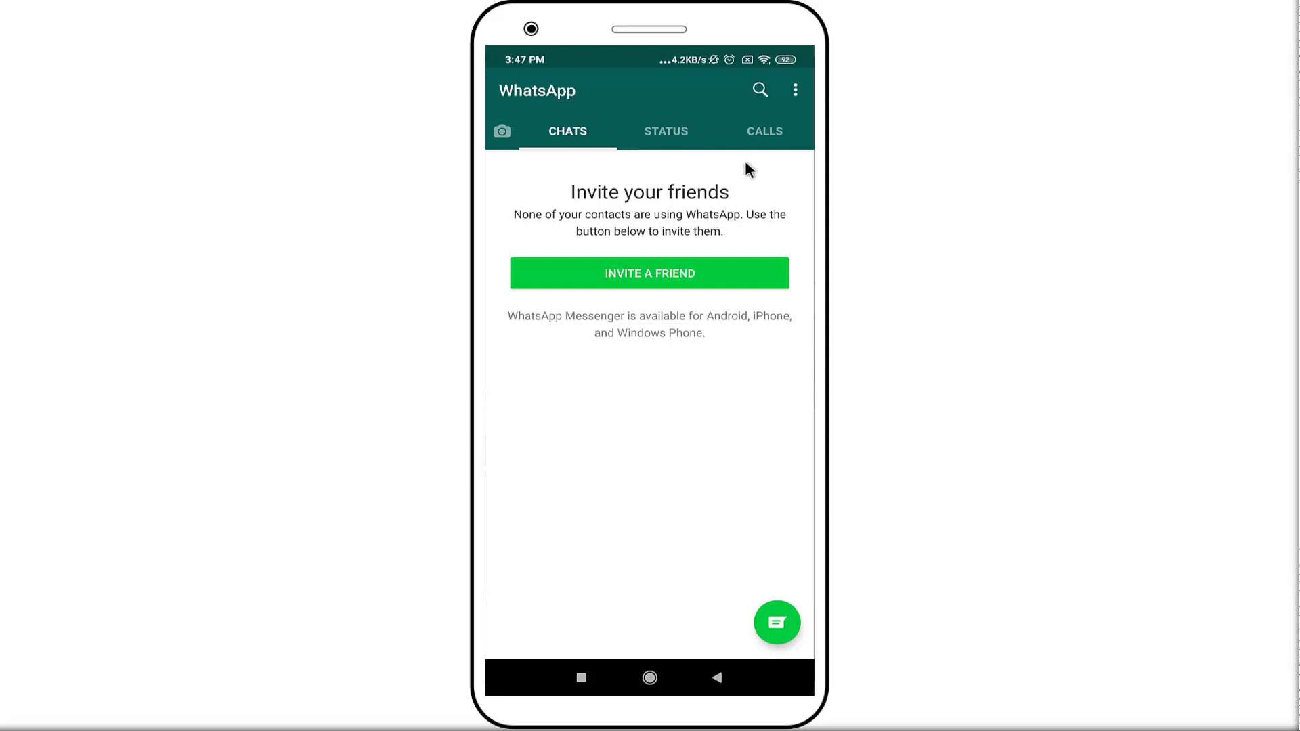
# Enable Unlock with fingerprint under WhatsApp's account privacy settings and set Automatically lock to Immediately.
pyautogui.click(794, 90)
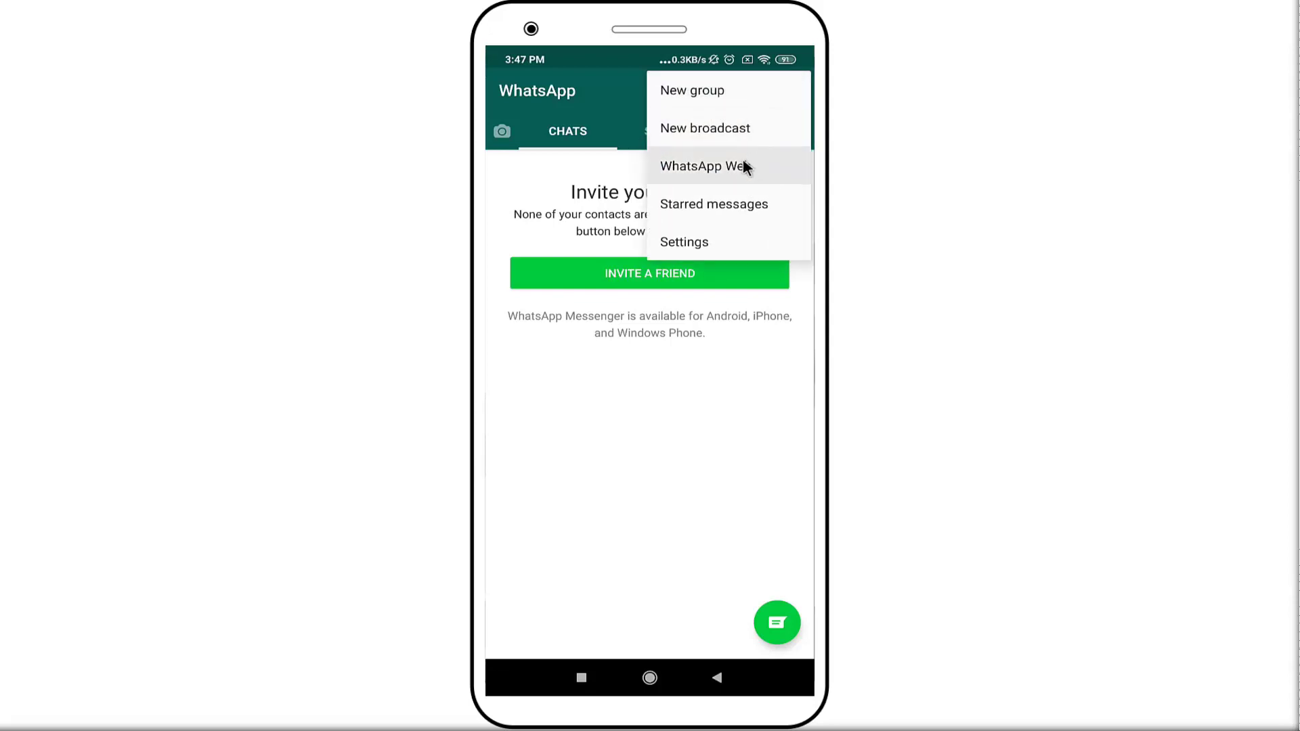
pyautogui.click(681, 245)
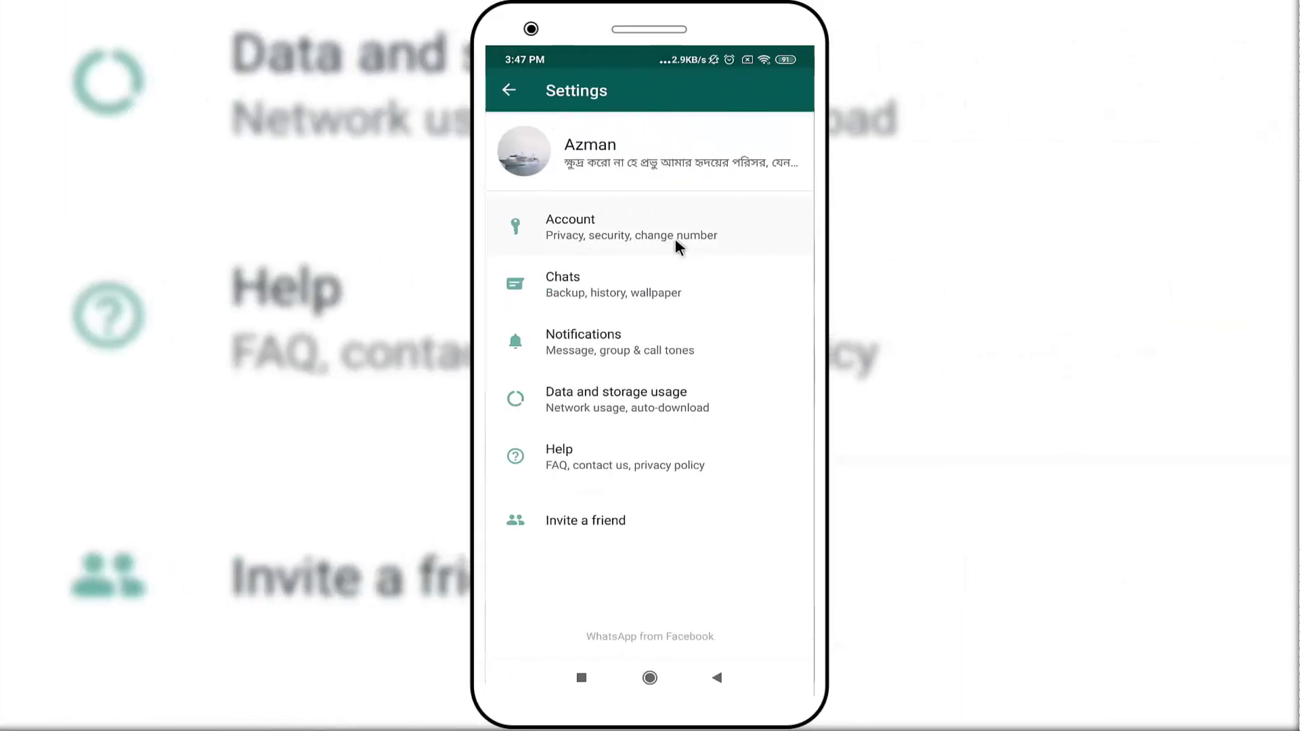
pyautogui.click(566, 222)
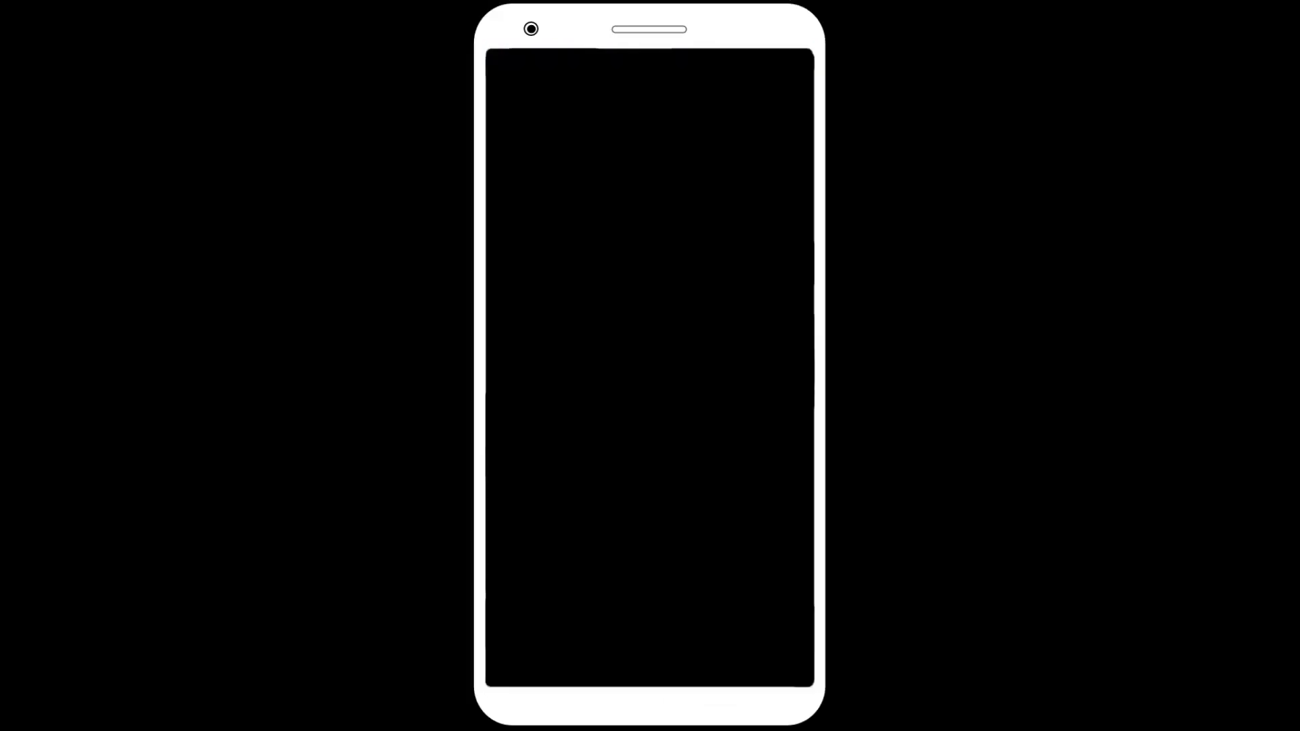
pyautogui.click(568, 173)
pyautogui.click(566, 142)
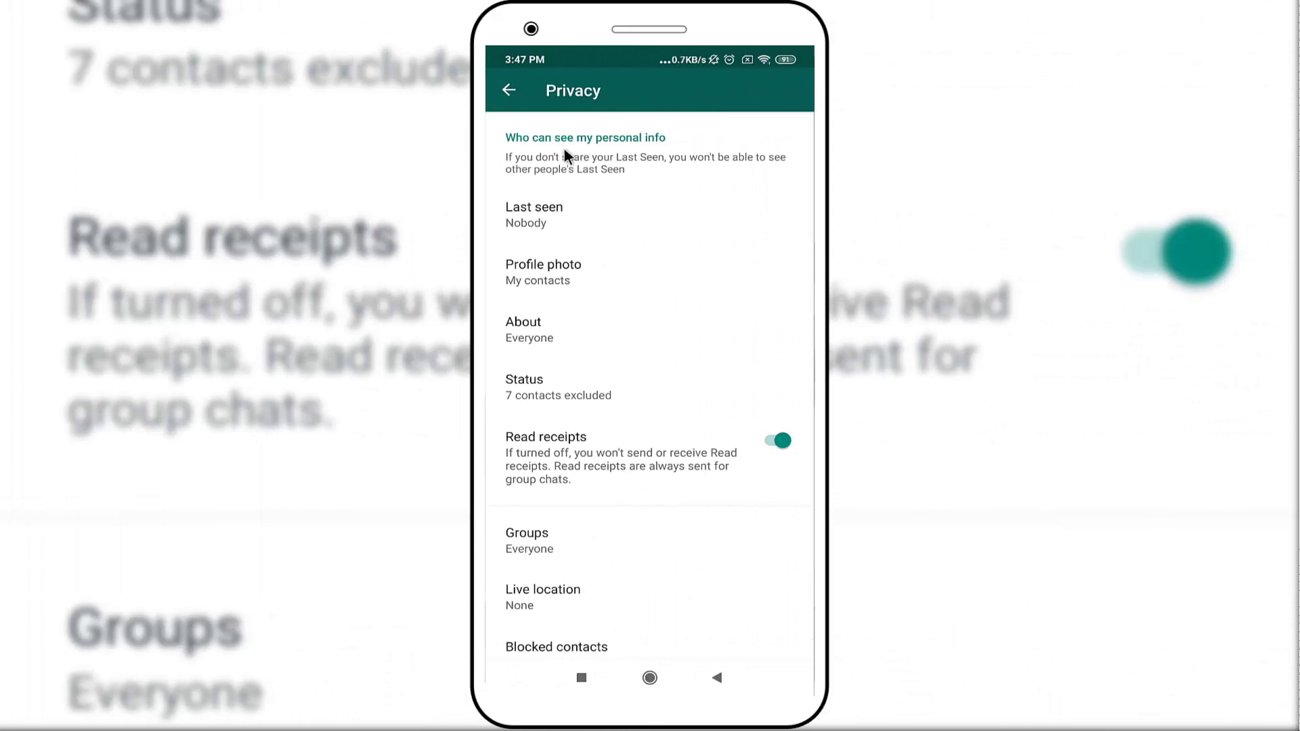
pyautogui.scroll(-2, 591, 298)
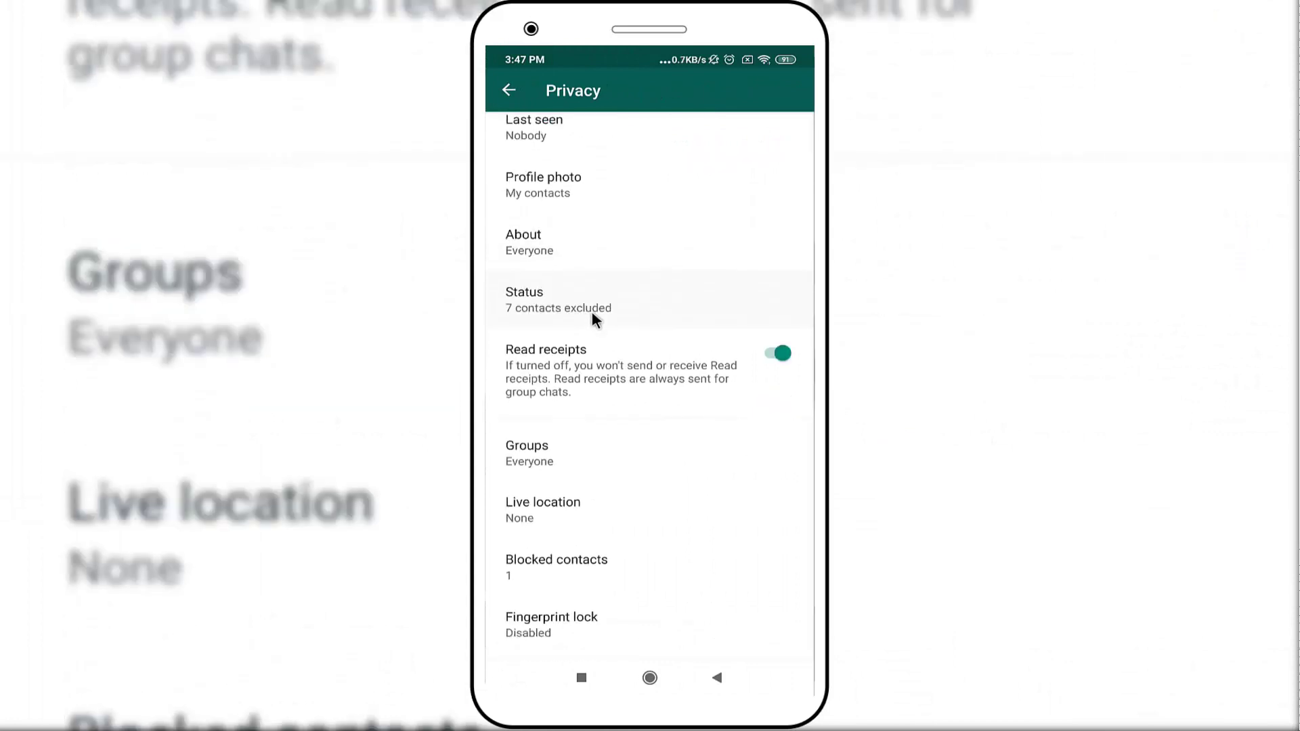
pyautogui.click(525, 624)
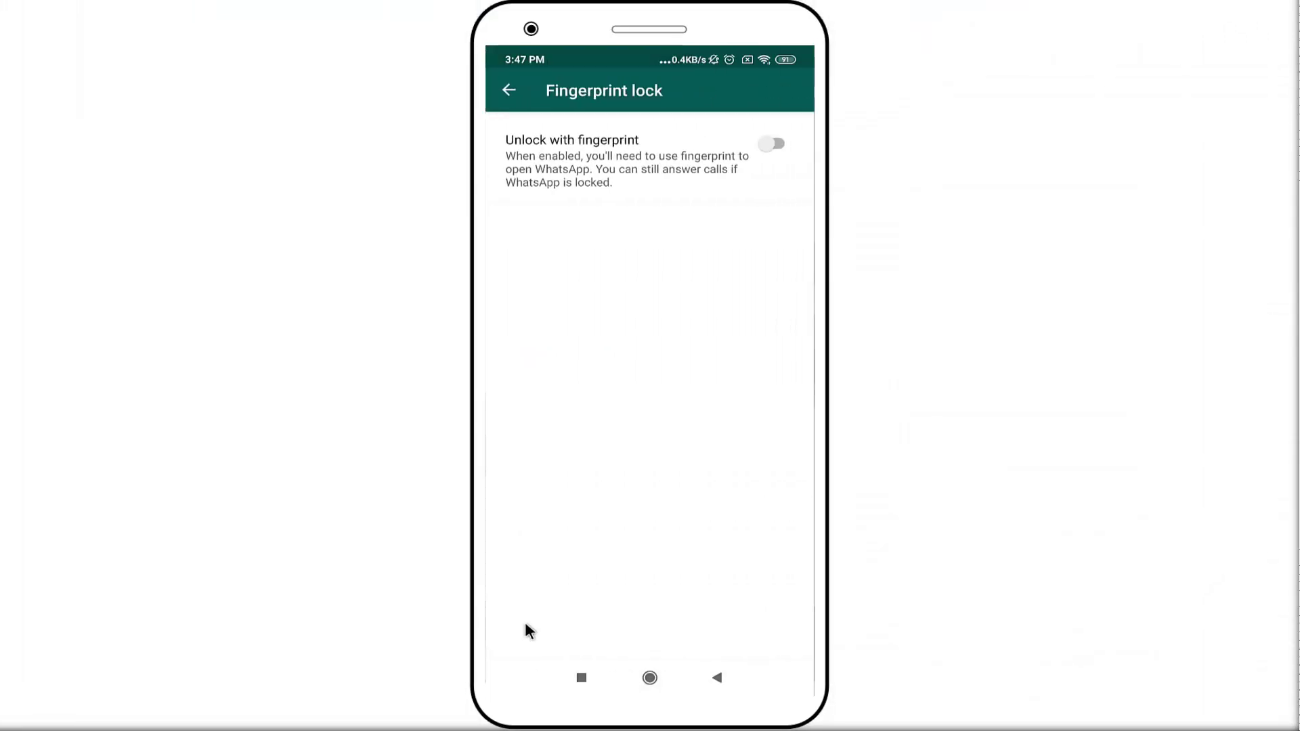
pyautogui.click(774, 146)
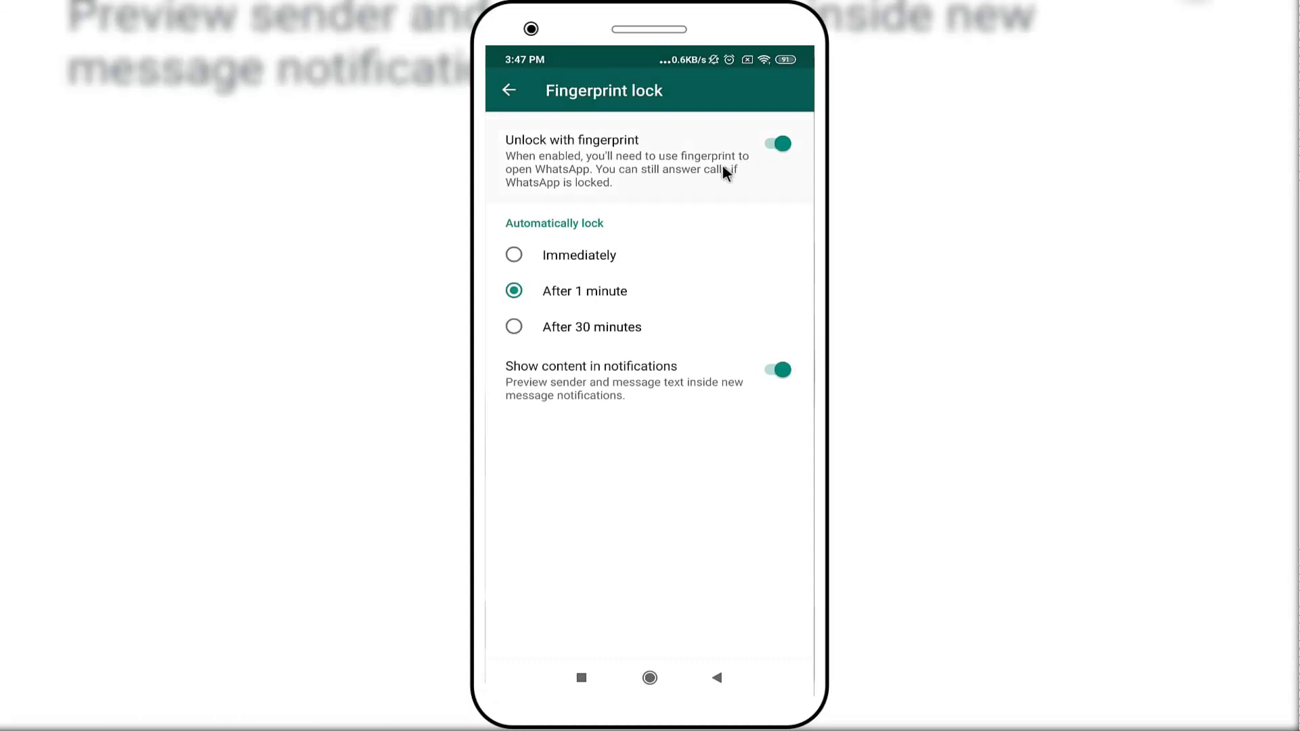
pyautogui.click(513, 256)
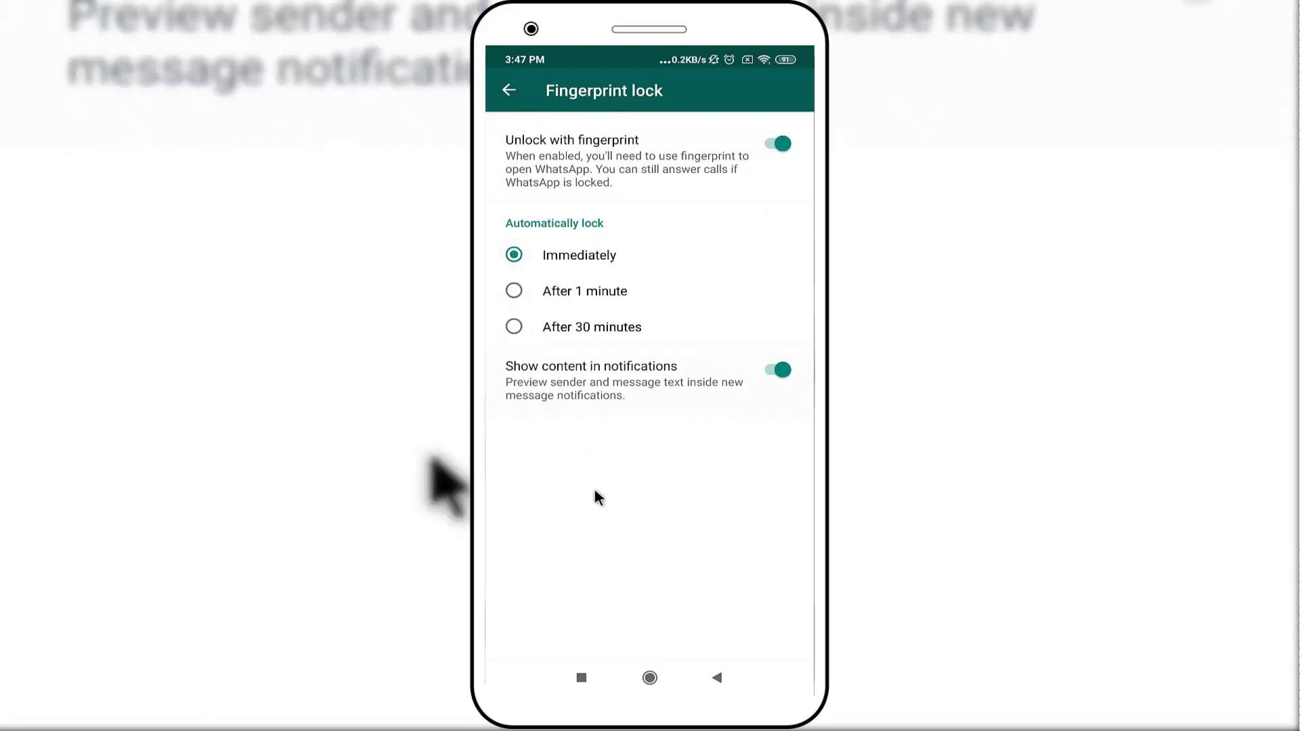
# Leave WhatsApp for the home screen and reopen it from the installed apps to test the fingerprint lock.
pyautogui.click(651, 677)
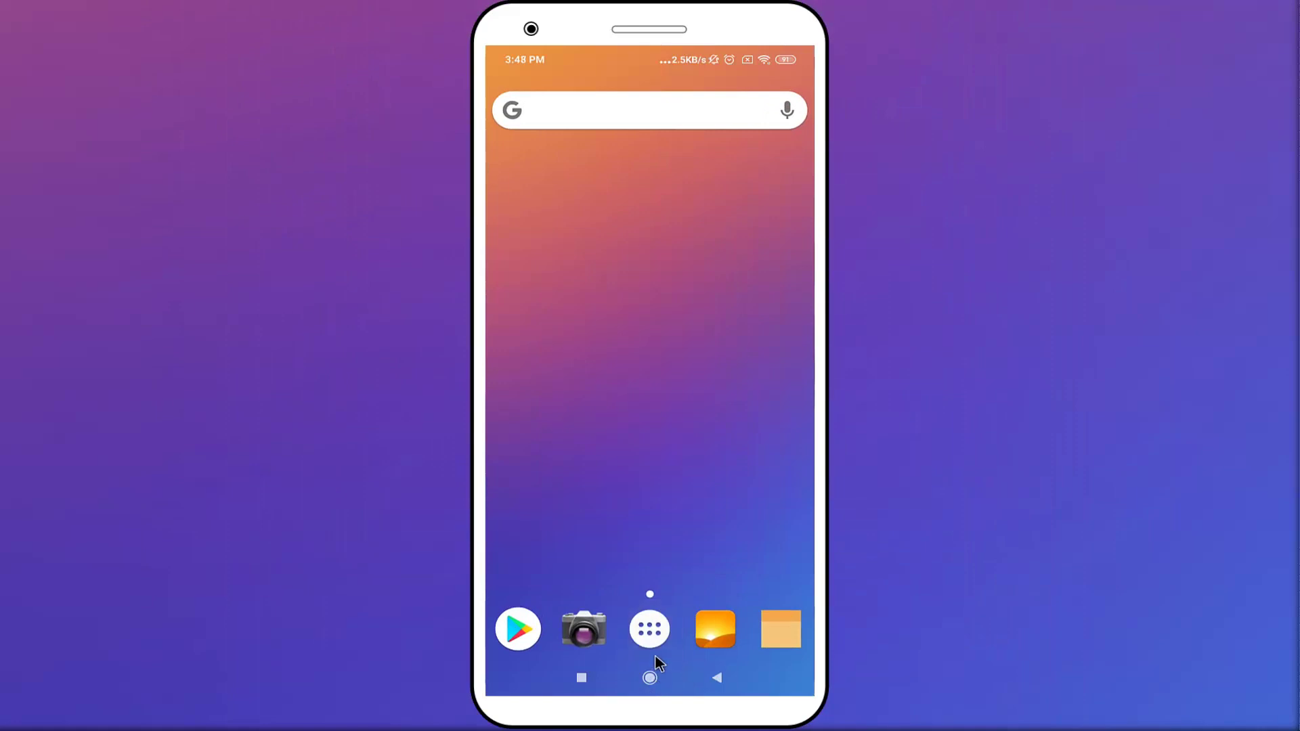
pyautogui.click(651, 631)
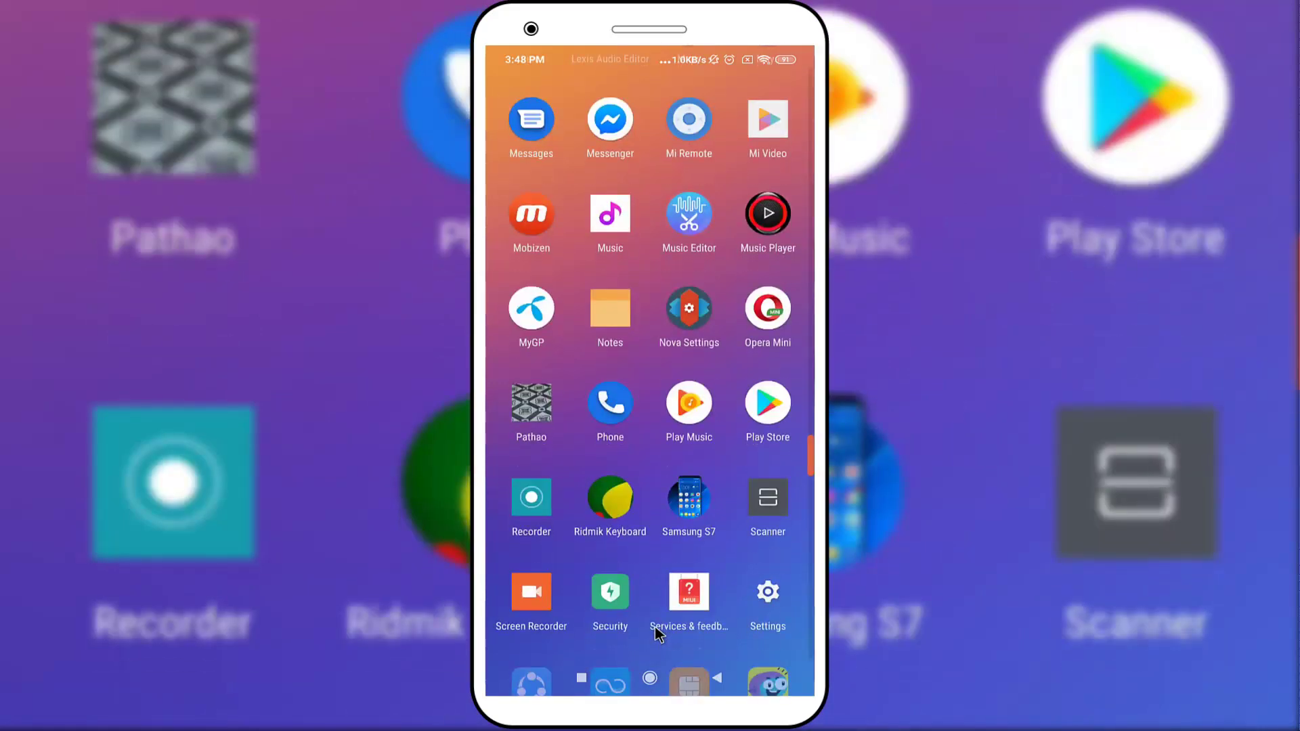
pyautogui.scroll(-2, 657, 635)
pyautogui.scroll(-2, 657, 634)
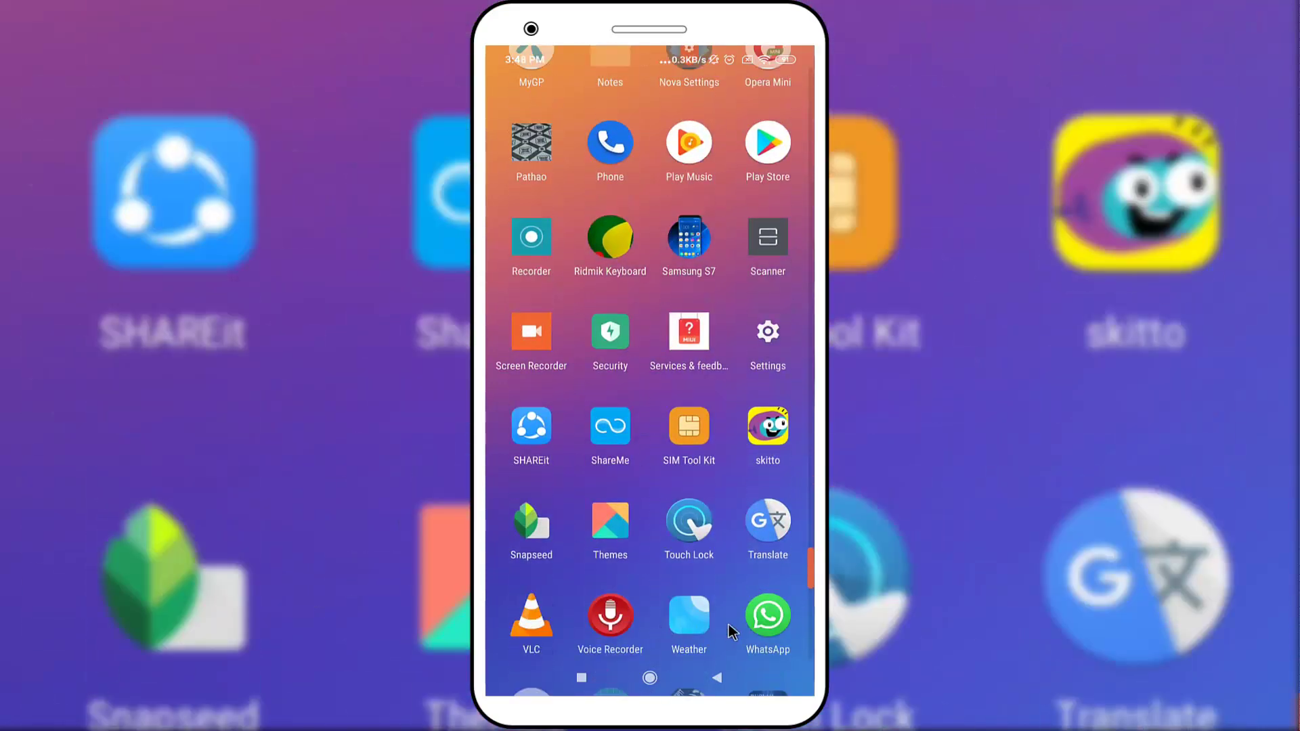
pyautogui.click(768, 619)
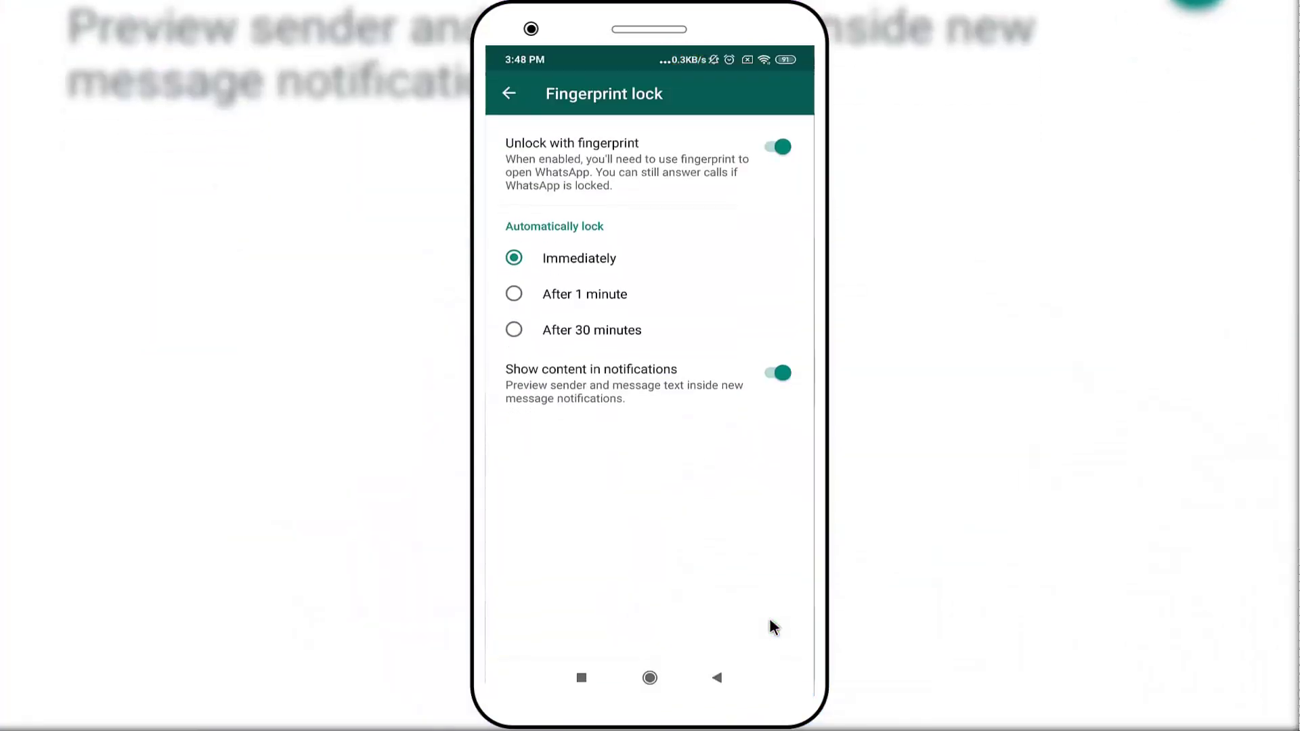